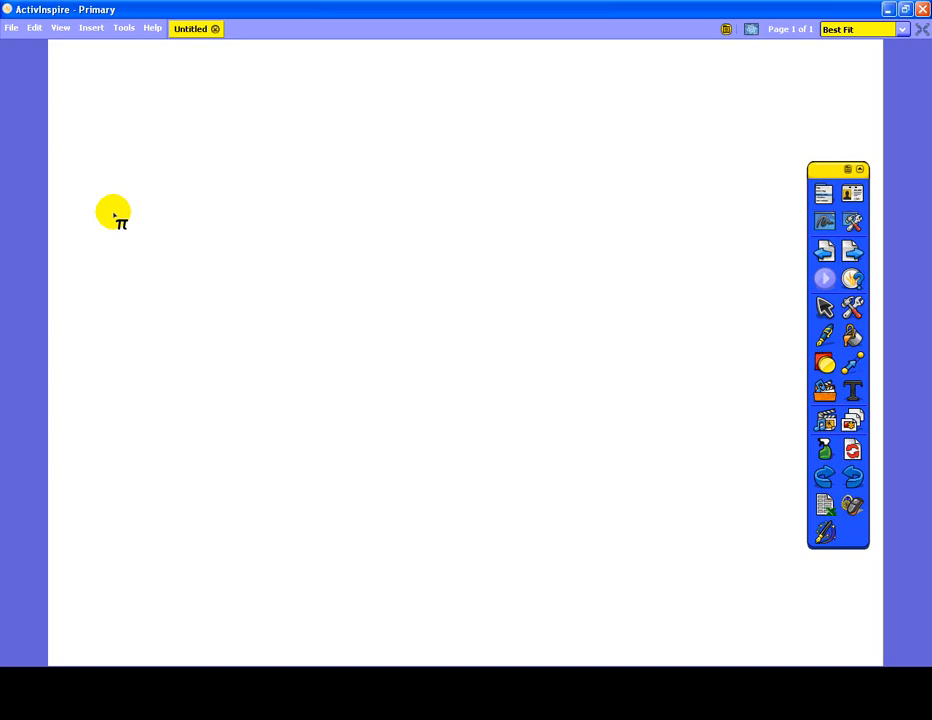
# - Place a new equation near the page's upper-left corner and examine the arithmetic, exponent and root, comparison and matrix symbol sets
pyautogui.click(141, 153)
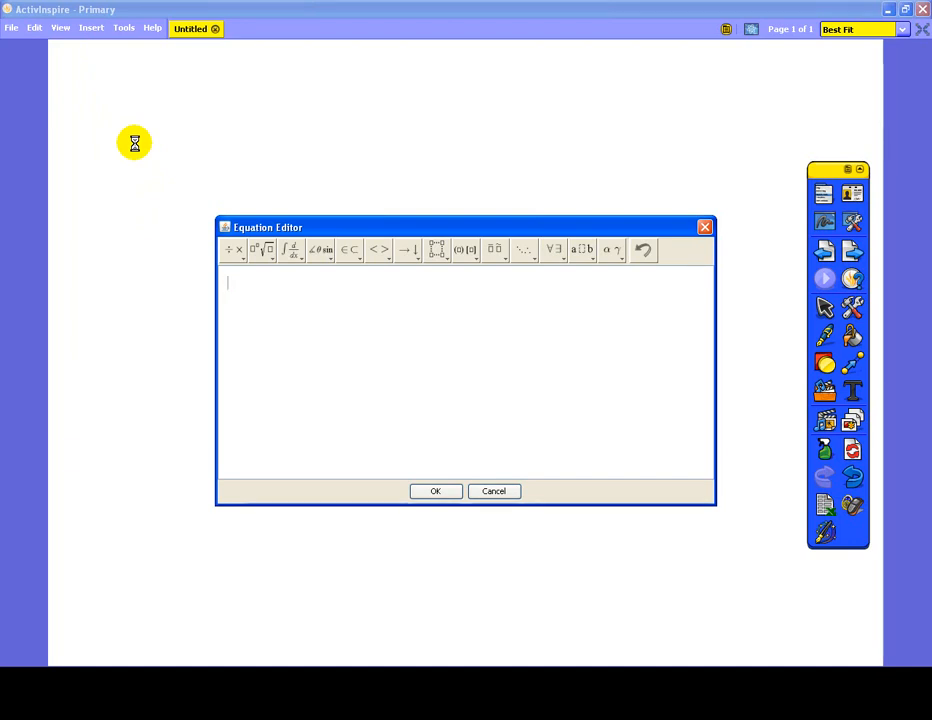
pyautogui.click(239, 256)
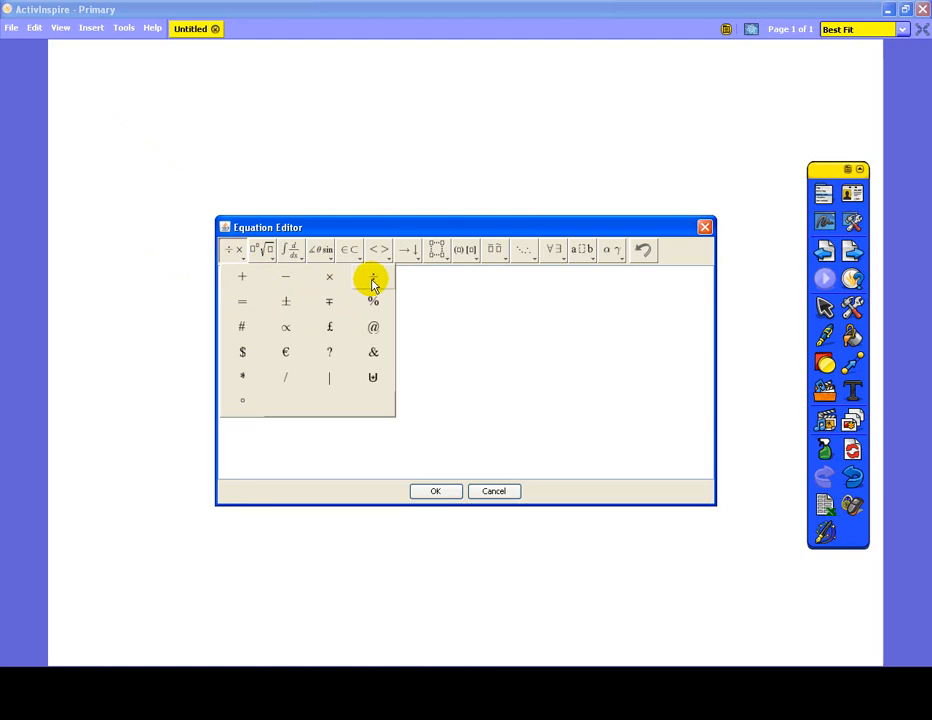
pyautogui.click(261, 257)
pyautogui.click(264, 259)
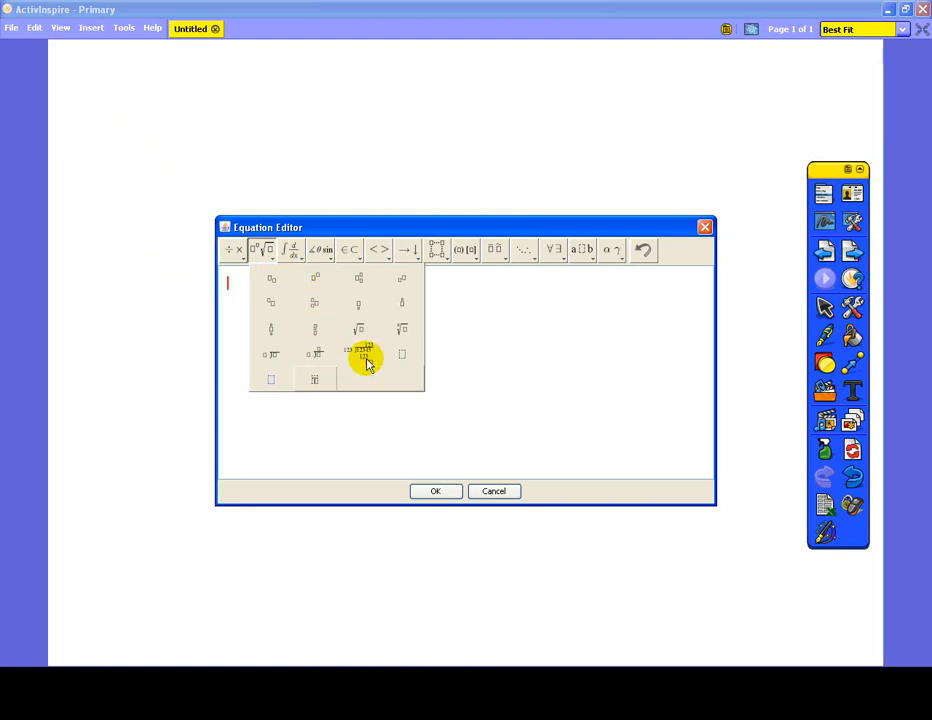
pyautogui.click(380, 252)
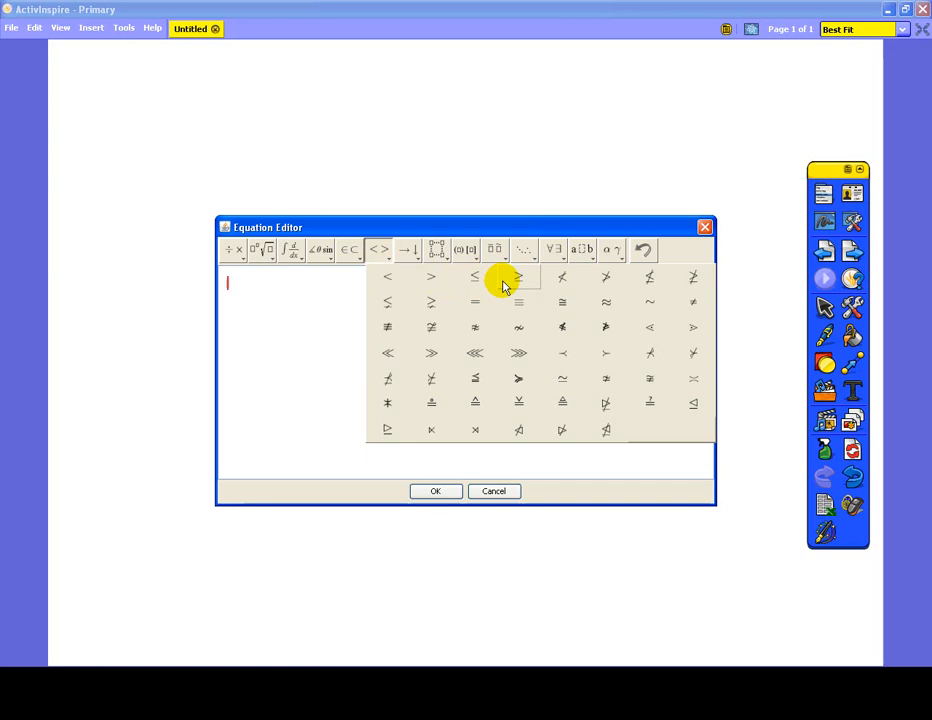
pyautogui.click(437, 251)
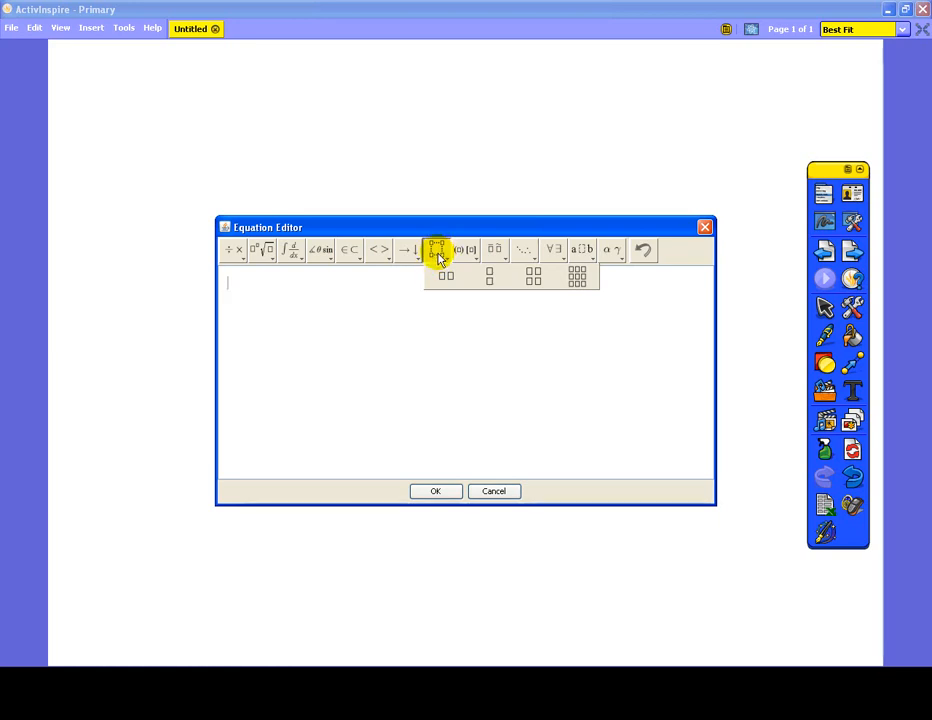
pyautogui.click(260, 313)
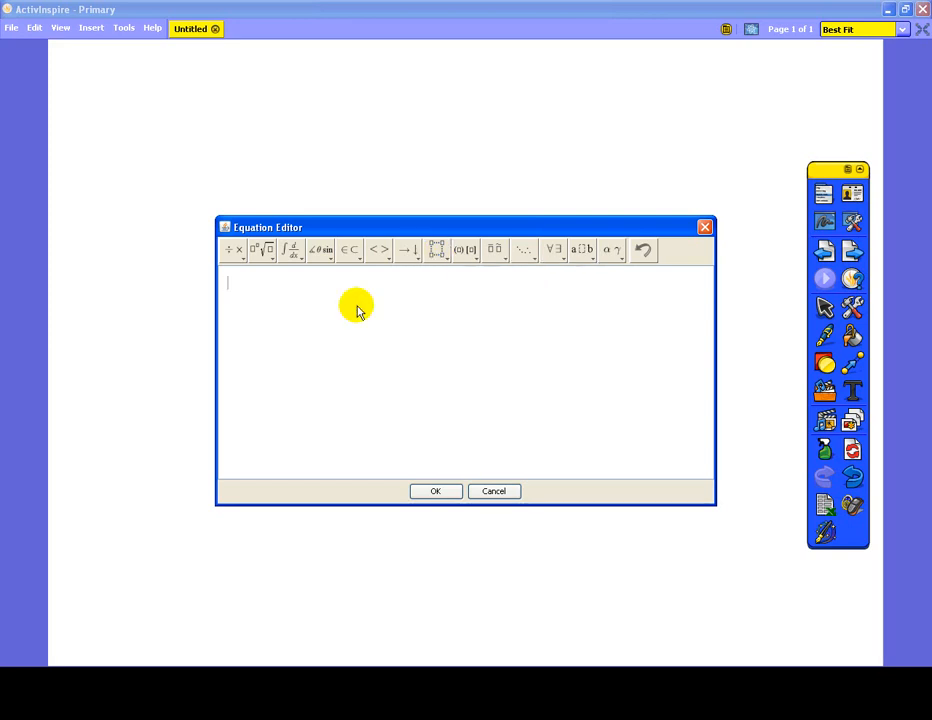
# - Enter 2 with the exponent 5 using the superscript template and insert the equation on the page
pyautogui.click(268, 255)
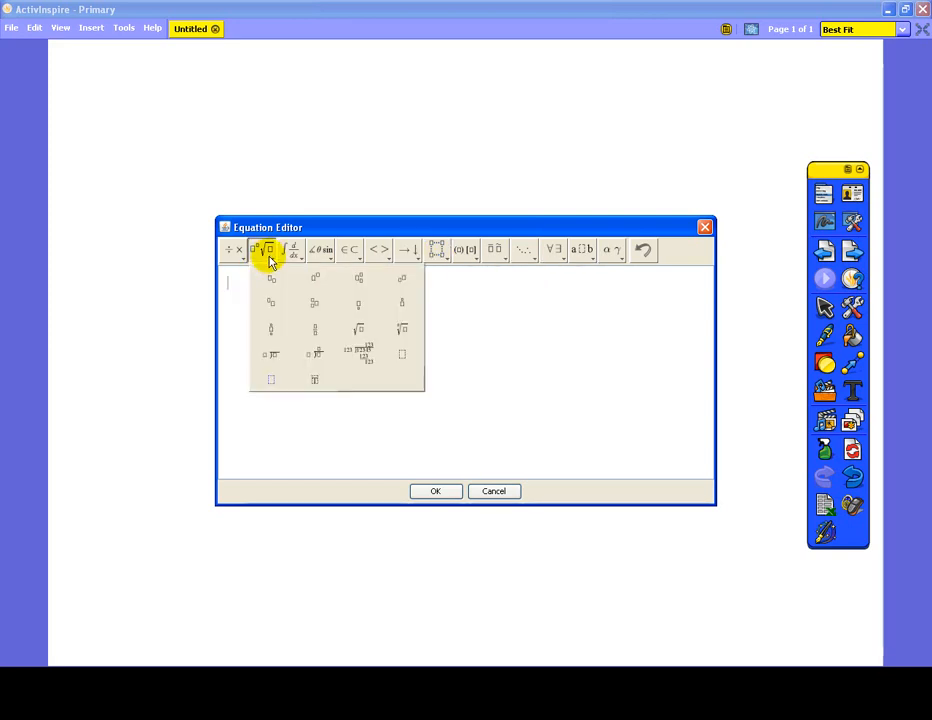
pyautogui.click(315, 284)
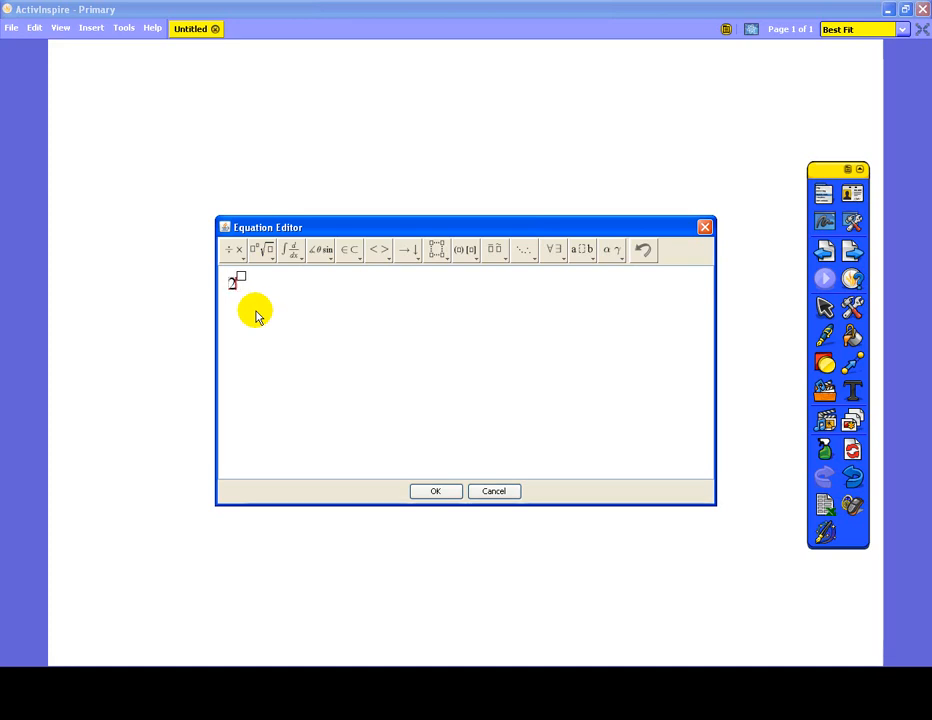
pyautogui.write('25')
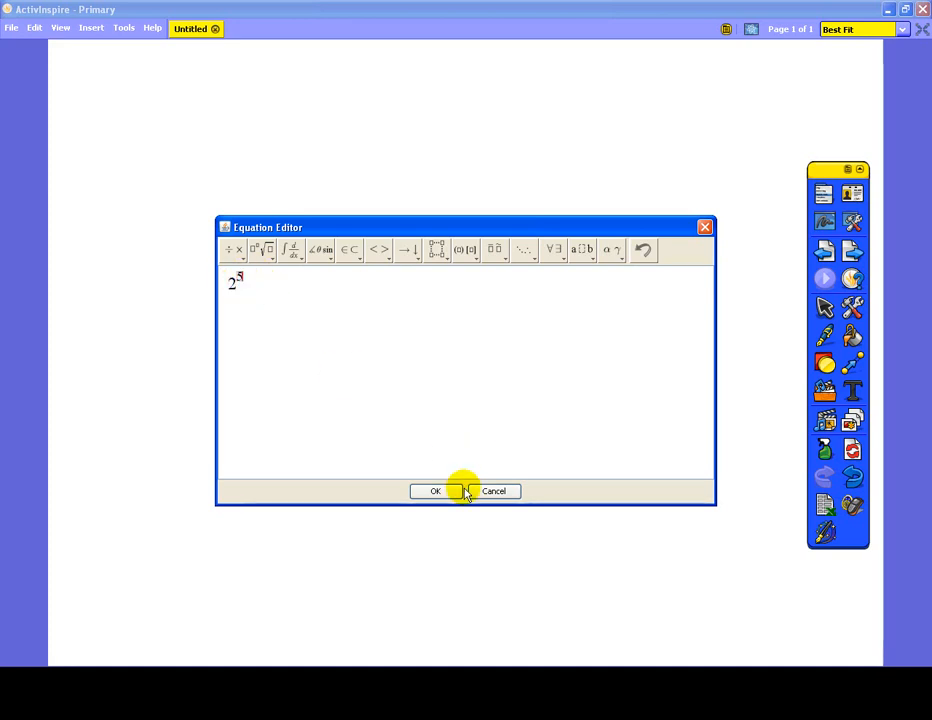
pyautogui.click(437, 491)
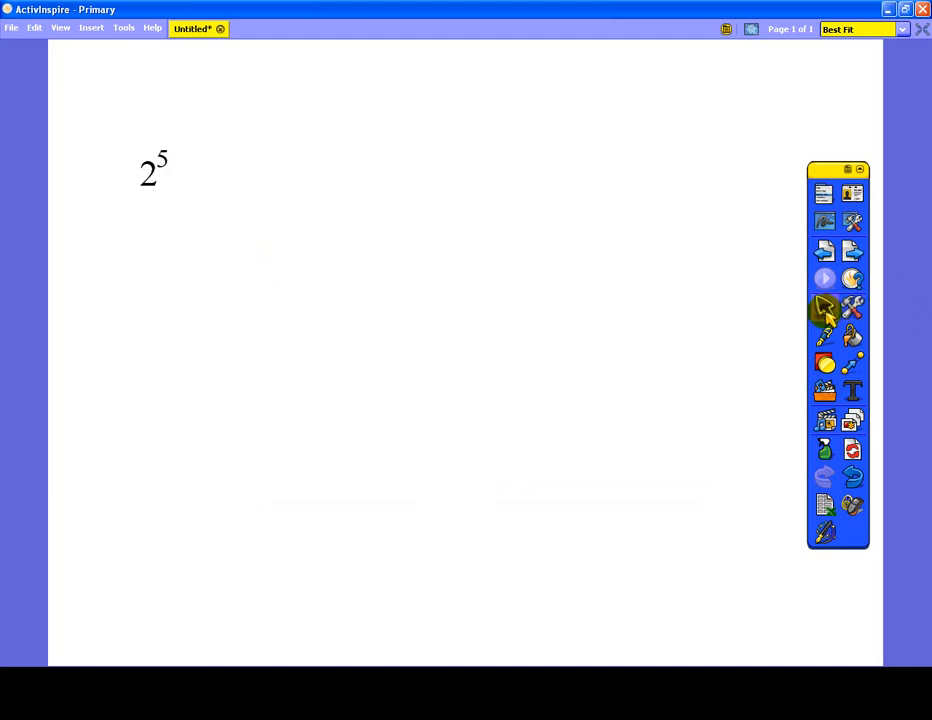
# - Enlarge the 2⁵ equation slightly and move it a little up and to the right
pyautogui.click(824, 308)
pyautogui.click(148, 178)
pyautogui.moveTo(177, 196); pyautogui.dragTo(165, 158)
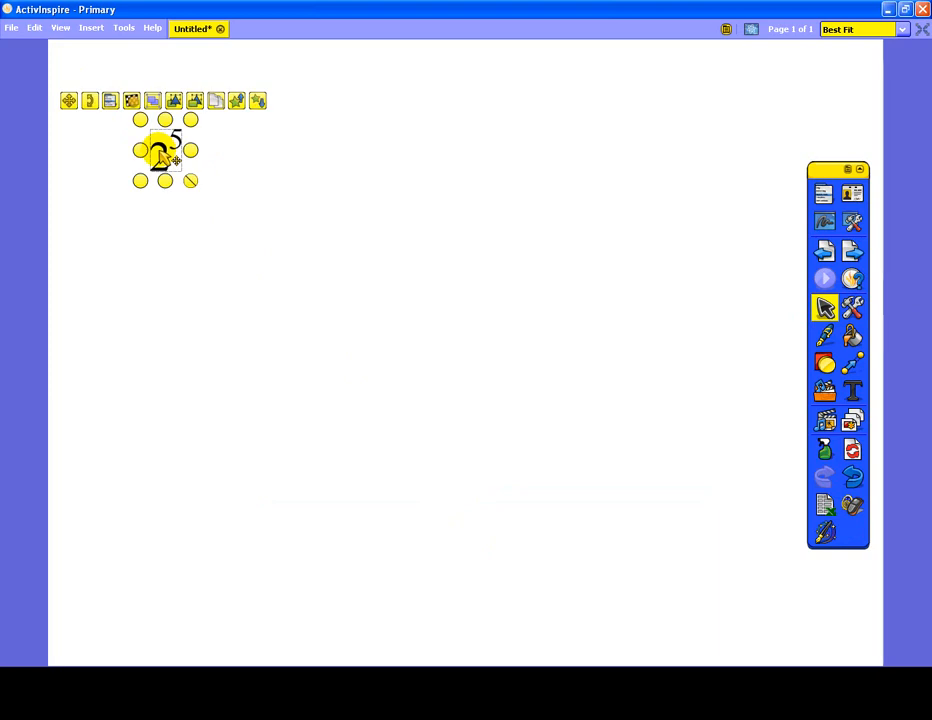
# - Start another equation below 2⁵ and enter the fraction 2/3 with the fraction template
pyautogui.click(92, 28)
pyautogui.click(136, 216)
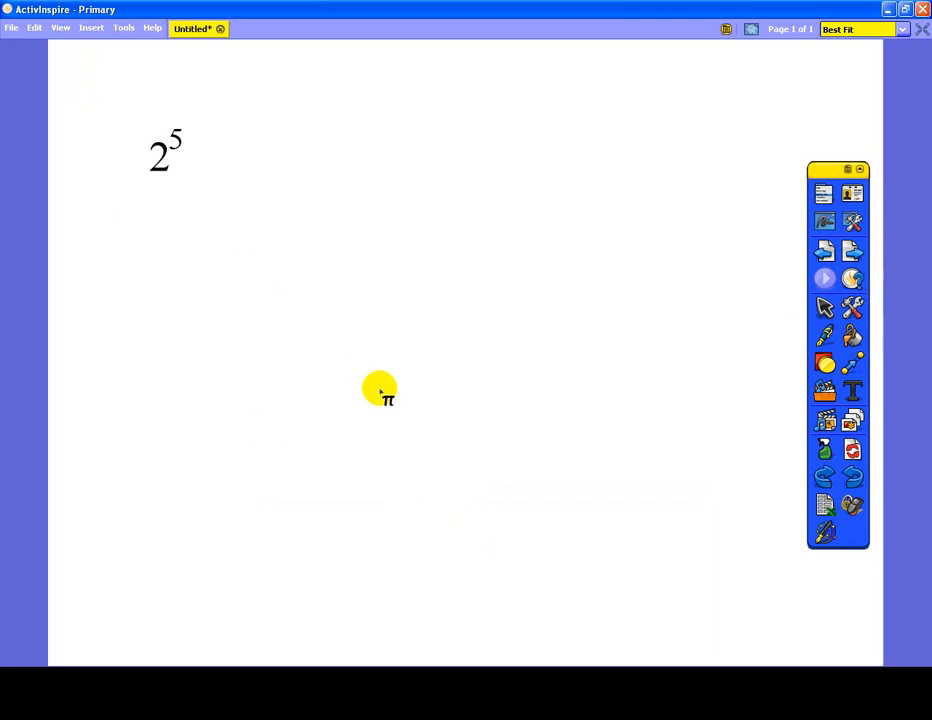
pyautogui.click(253, 274)
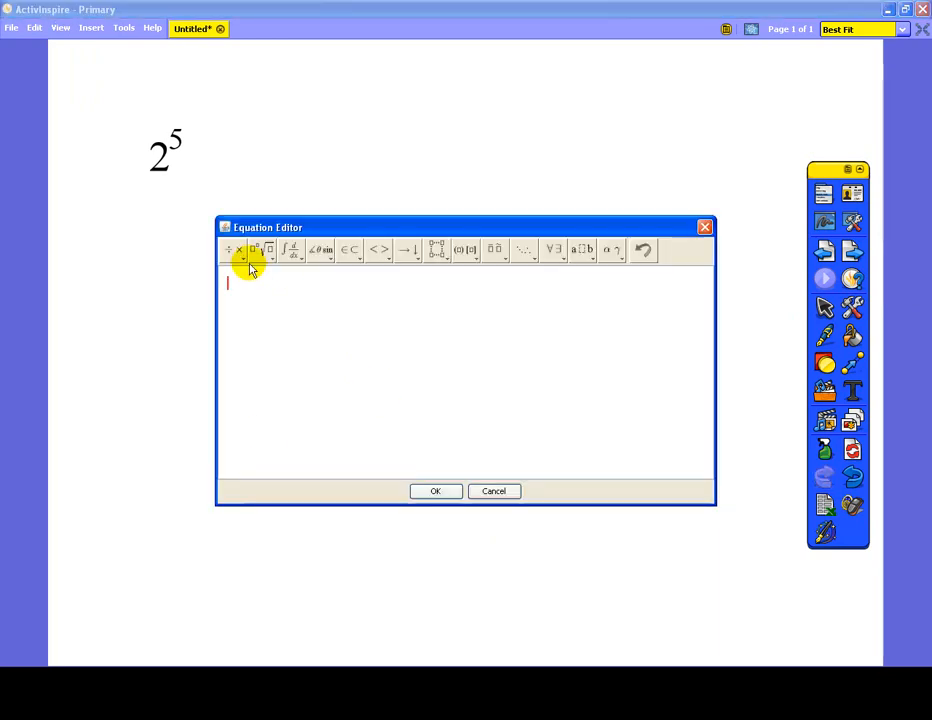
pyautogui.click(270, 260)
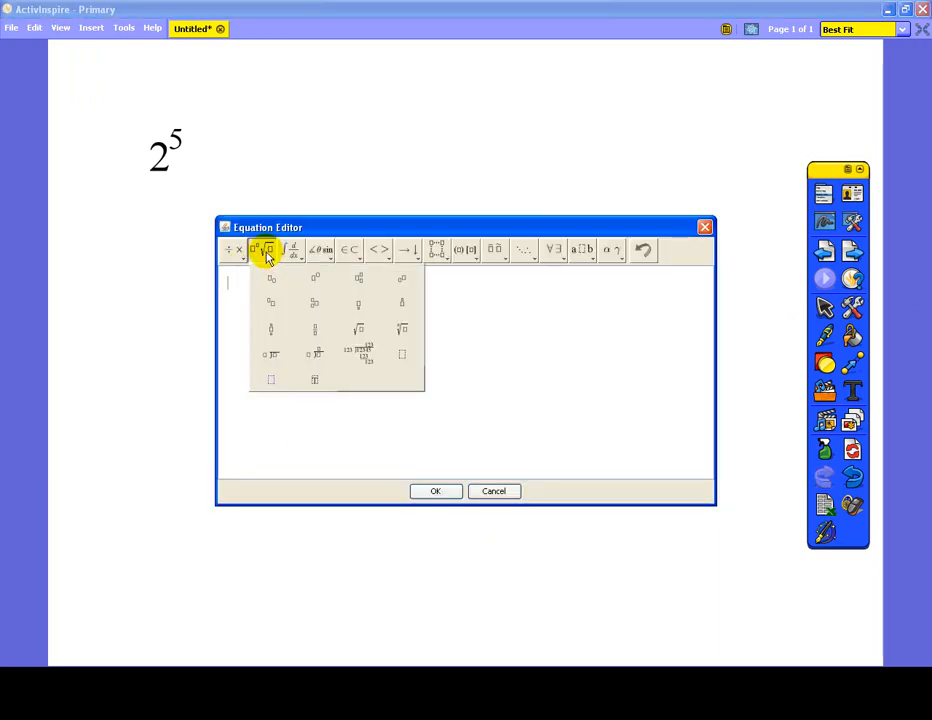
pyautogui.click(312, 330)
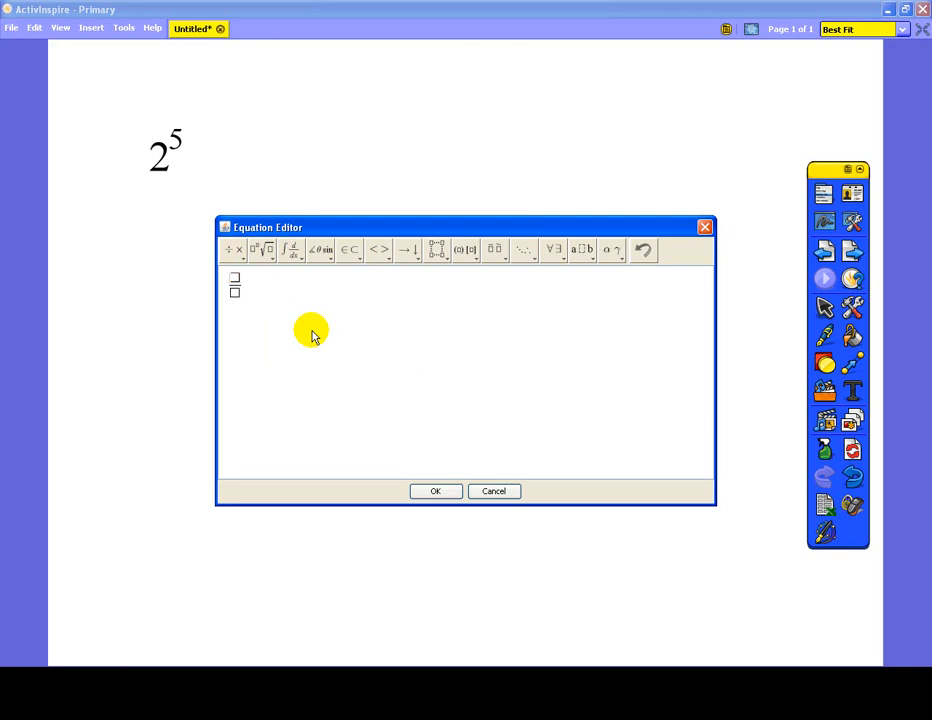
pyautogui.write('2')
pyautogui.press('Tab')
pyautogui.write('3')
# - Append a plus sign and the fraction 4/5 to the equation
pyautogui.click(236, 252)
pyautogui.click(236, 252)
pyautogui.click(236, 252)
pyautogui.click(245, 276)
pyautogui.click(266, 256)
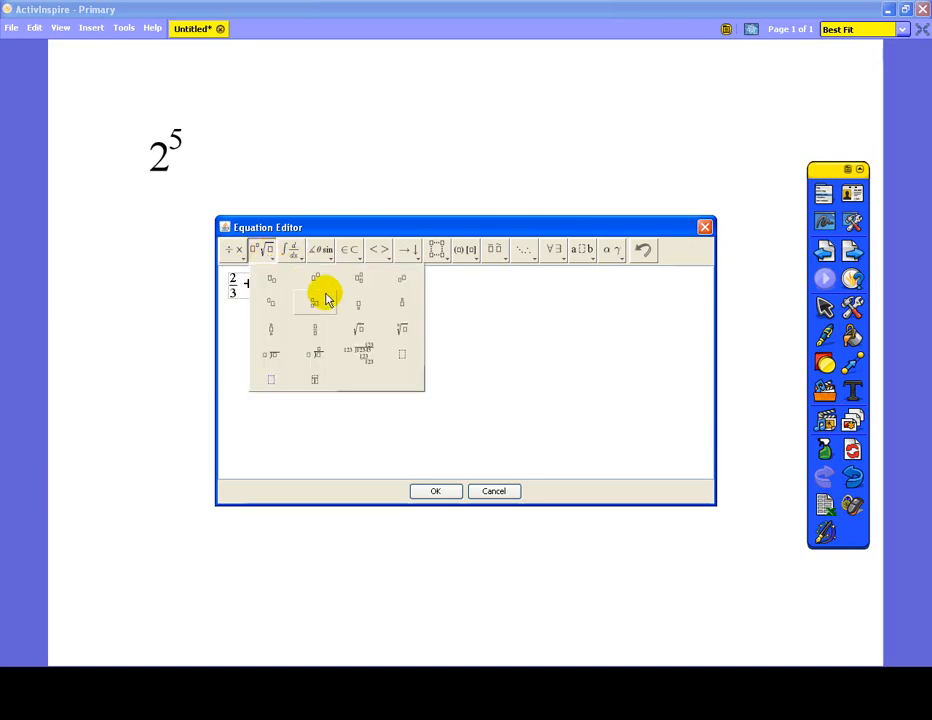
pyautogui.click(316, 326)
pyautogui.write('4/')
pyautogui.click(262, 293)
pyautogui.write('5')
# - End the fraction sum with an equals sign and insert it on the page
pyautogui.click(277, 287)
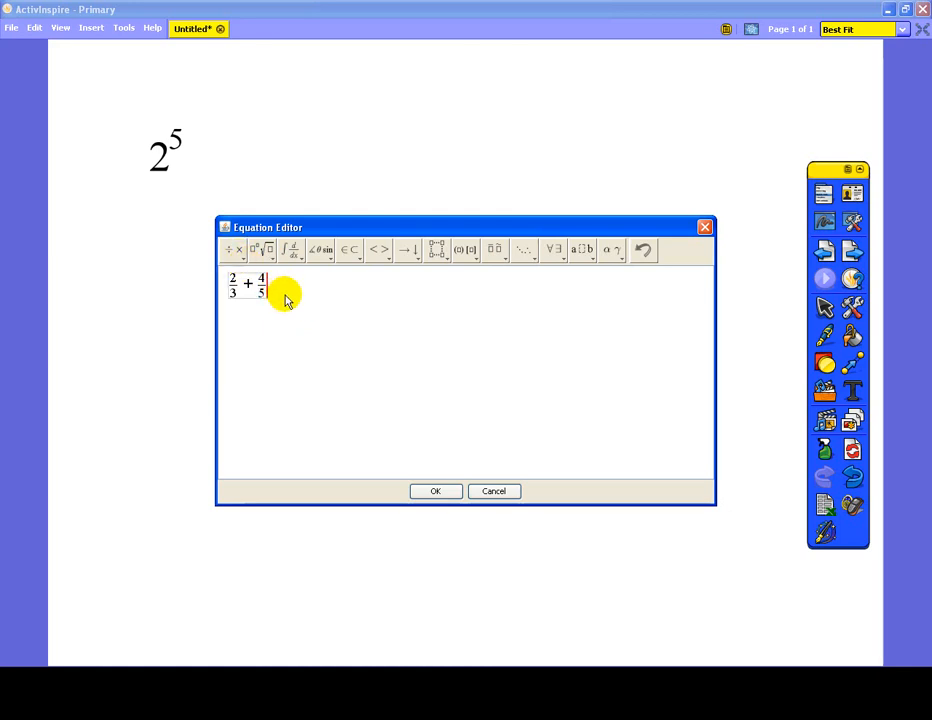
pyautogui.write('=')
pyautogui.click(441, 495)
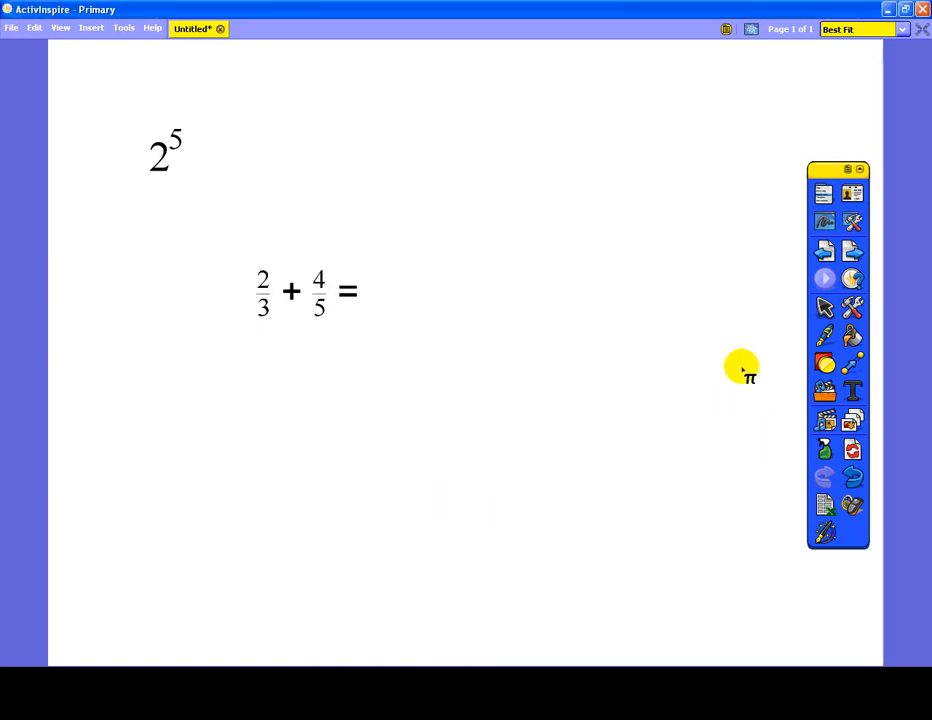
# - Move the fraction equation directly beneath 2⁵ and enlarge it
pyautogui.click(167, 273)
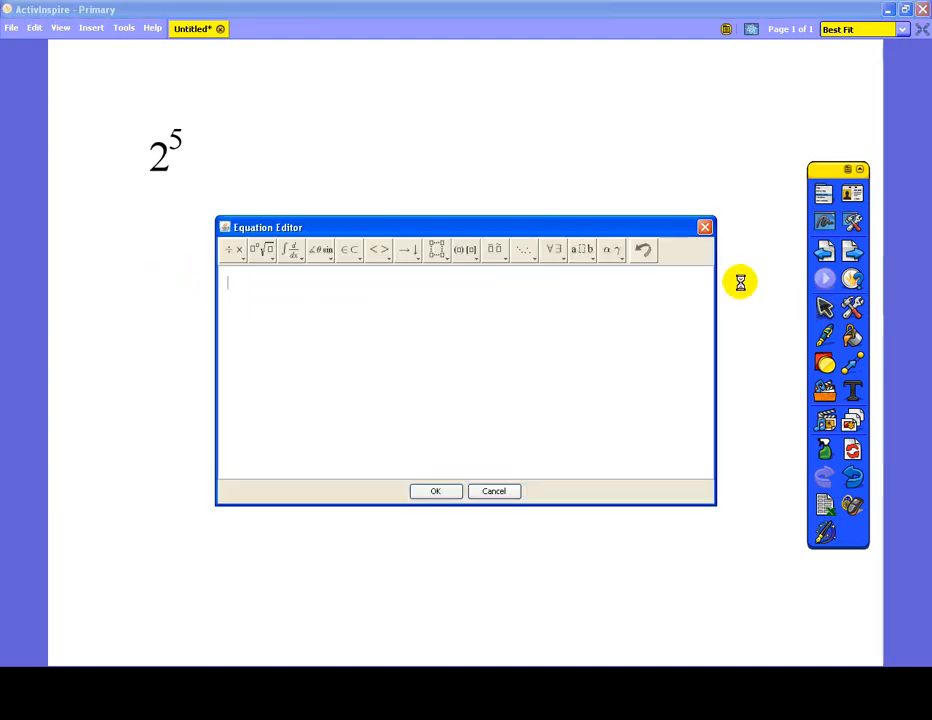
pyautogui.click(705, 227)
pyautogui.click(824, 307)
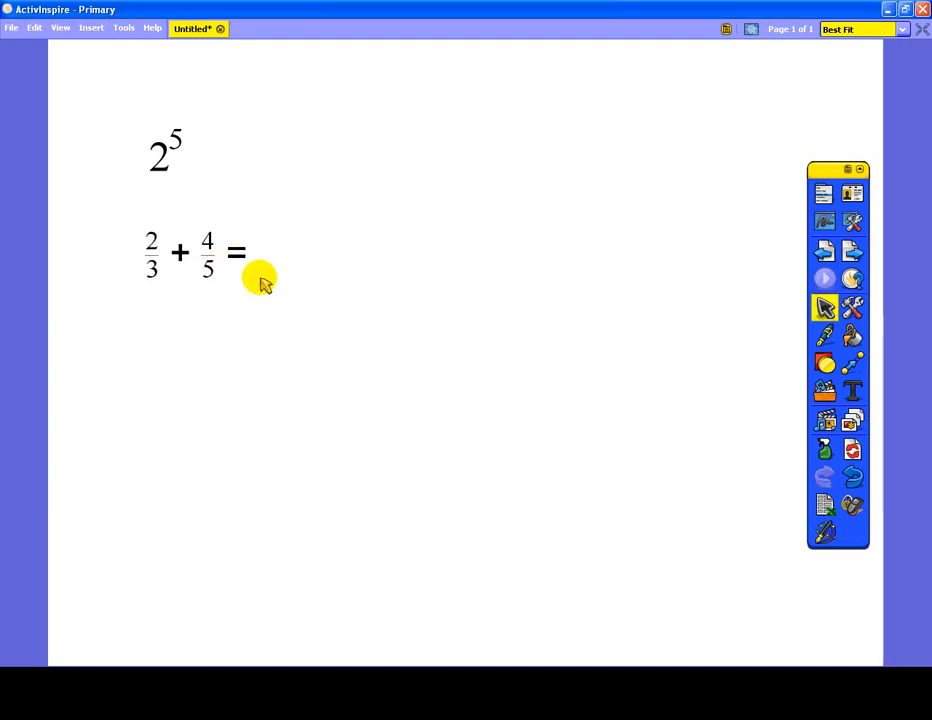
pyautogui.click(220, 265)
pyautogui.moveTo(266, 285); pyautogui.dragTo(315, 326)
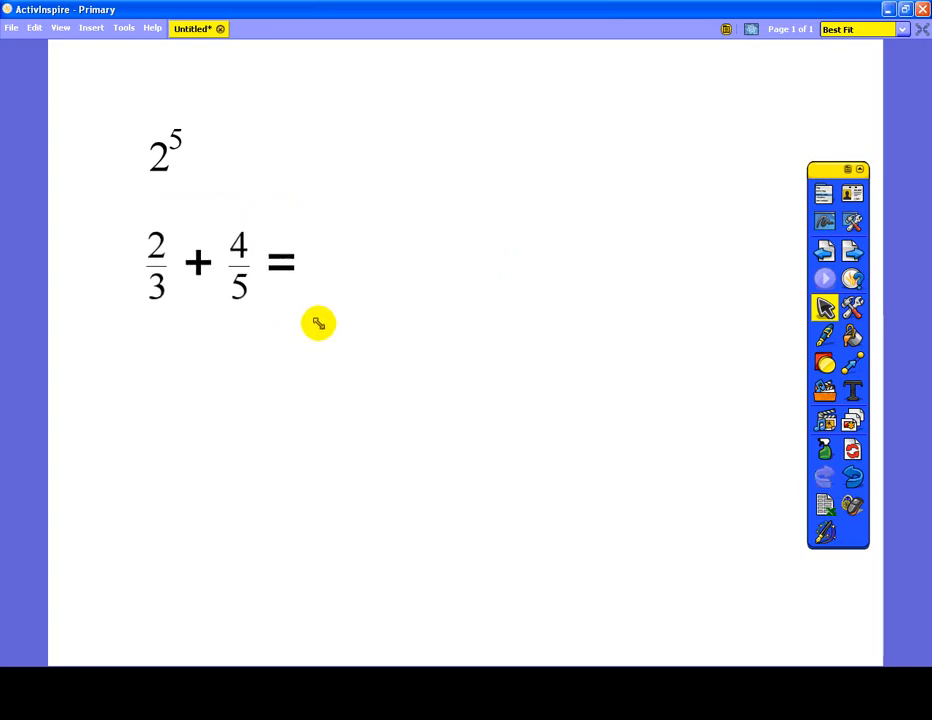
pyautogui.click(239, 263)
pyautogui.click(826, 306)
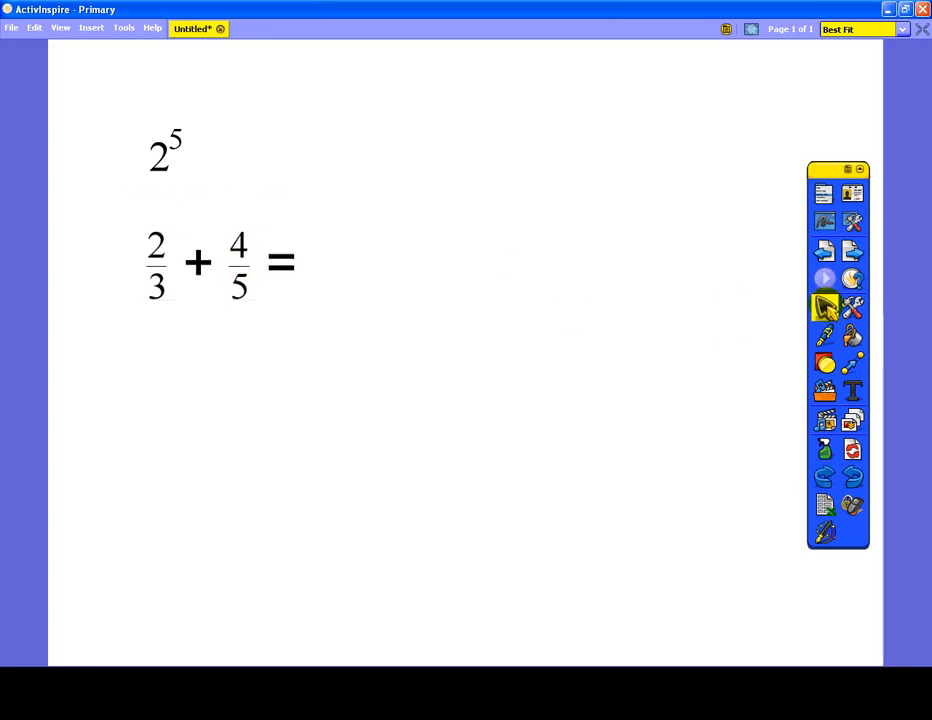
# - Start a new equation to the right of 2⁵ and add a 3 by 3 matrix template
pyautogui.click(84, 28)
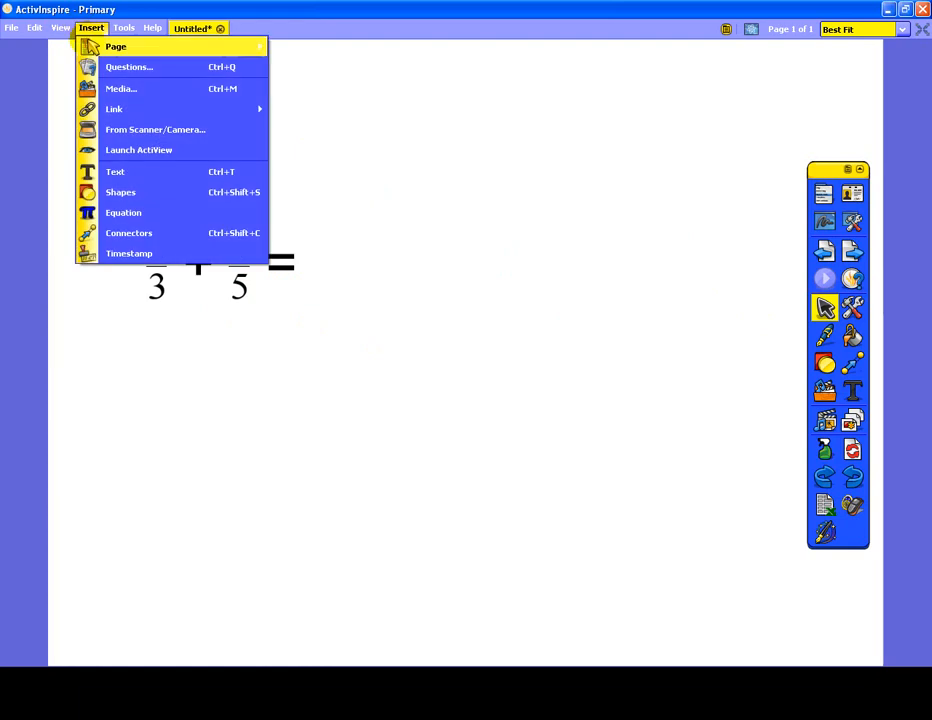
pyautogui.click(140, 213)
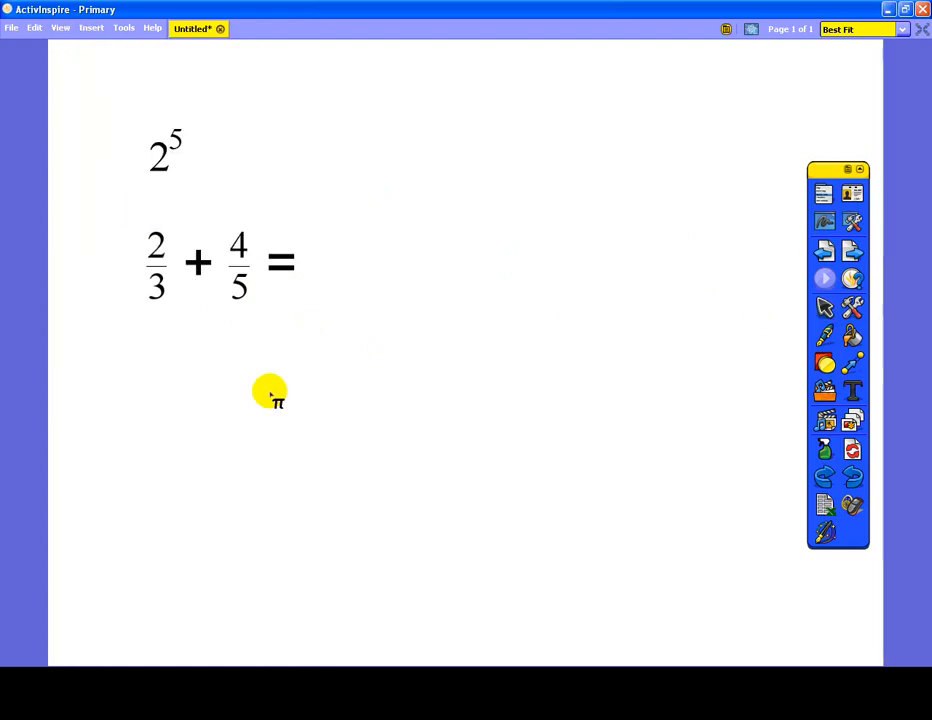
pyautogui.click(439, 193)
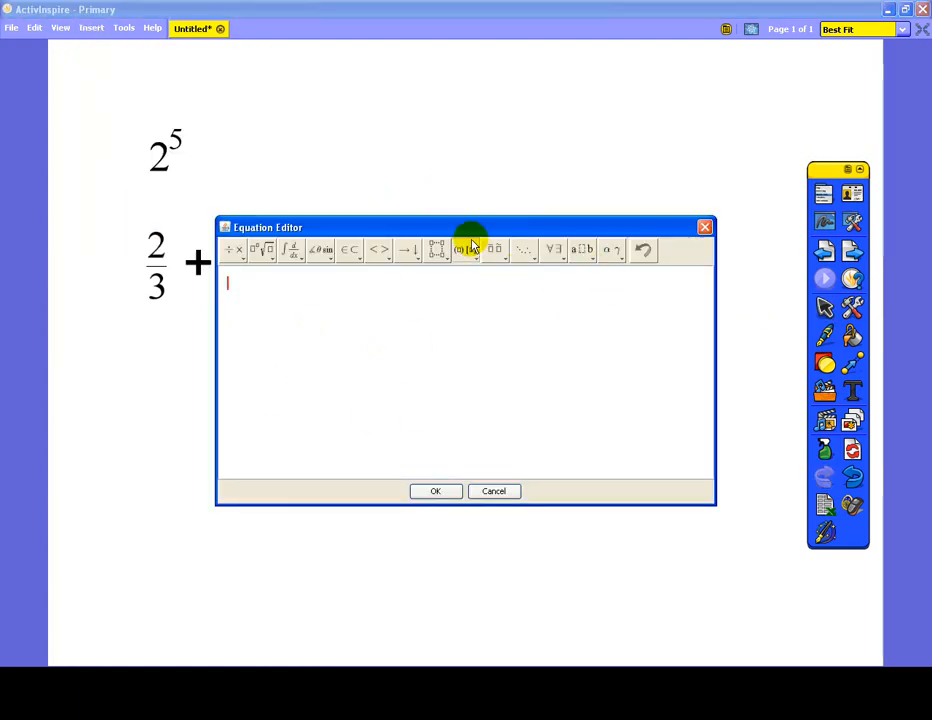
pyautogui.click(442, 255)
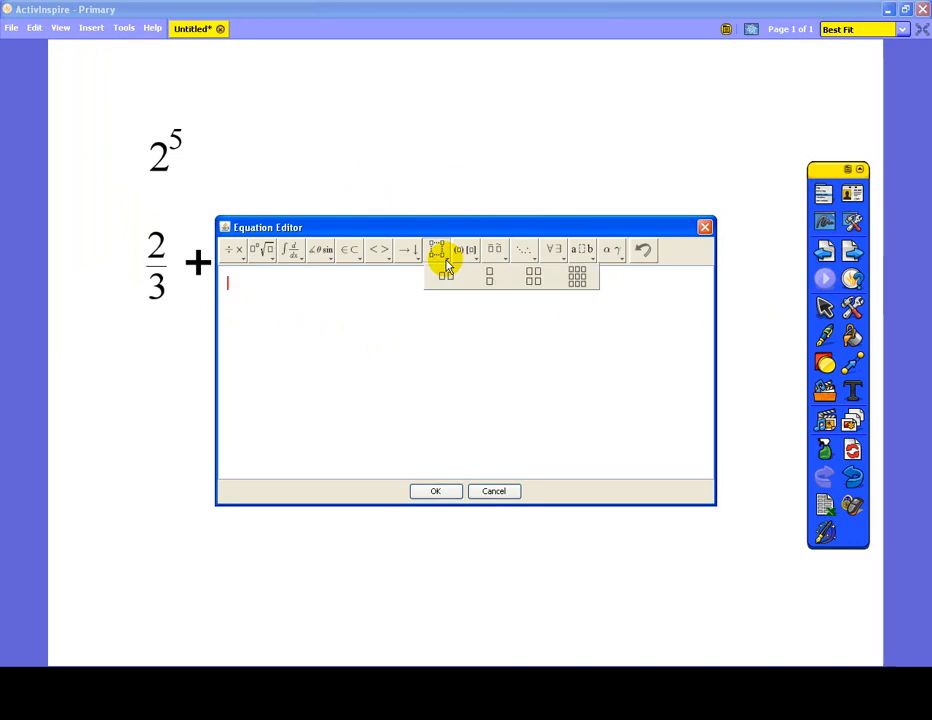
pyautogui.click(578, 278)
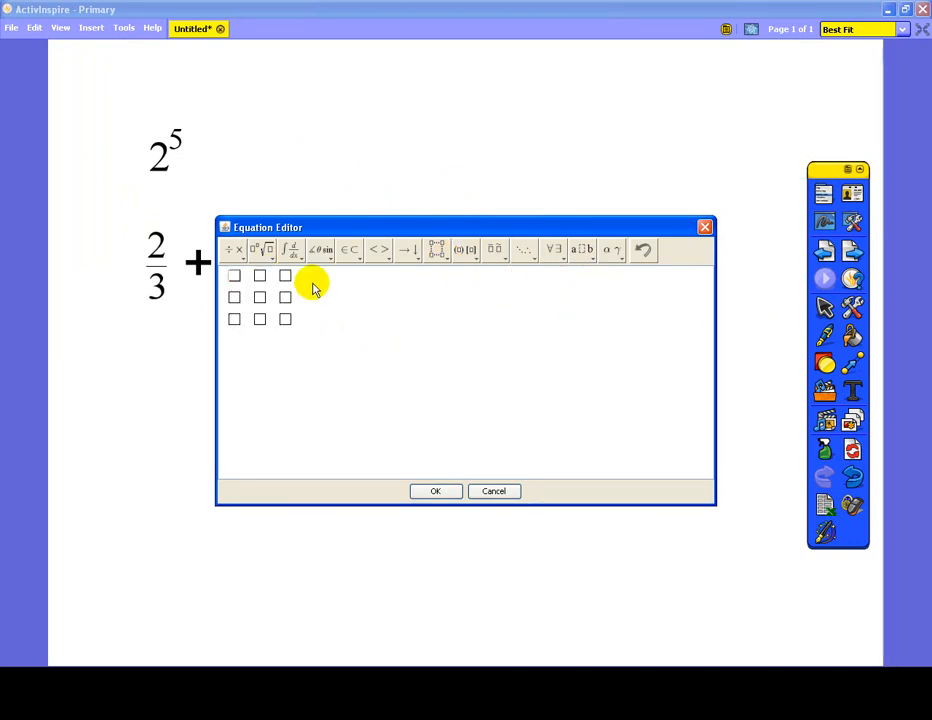
# - Fill the second and third cells of the matrix's first row with 2 and 3
pyautogui.click(260, 276)
pyautogui.write('2')
pyautogui.click(285, 276)
pyautogui.write('3')
# - Fill the matrix's second row with +, 4 and 6, and insert the column addition on the page
pyautogui.click(229, 296)
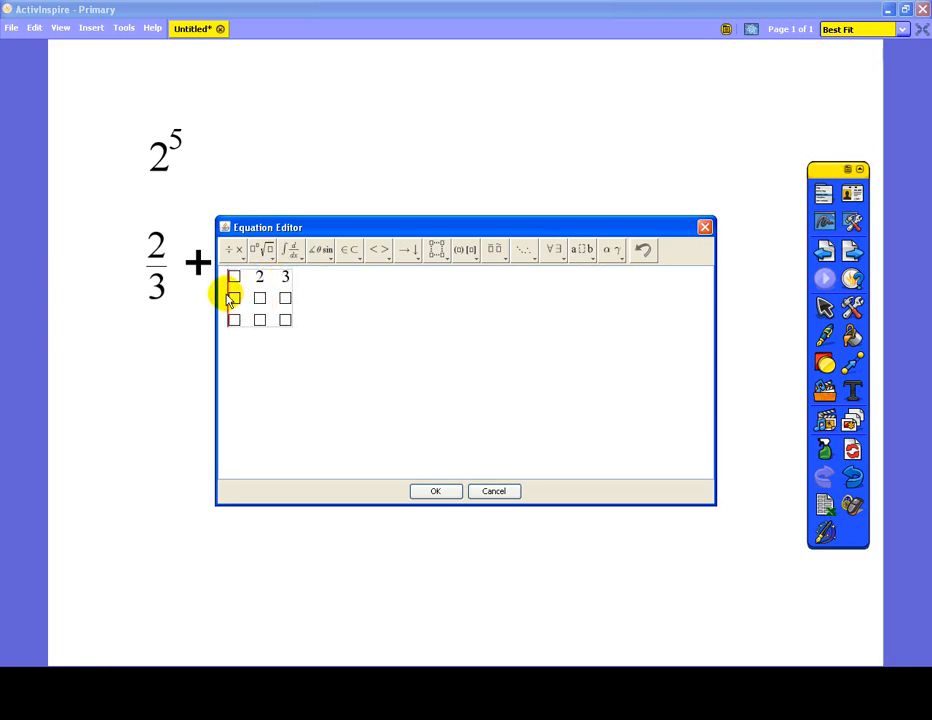
pyautogui.write('+')
pyautogui.press('BackSpace')
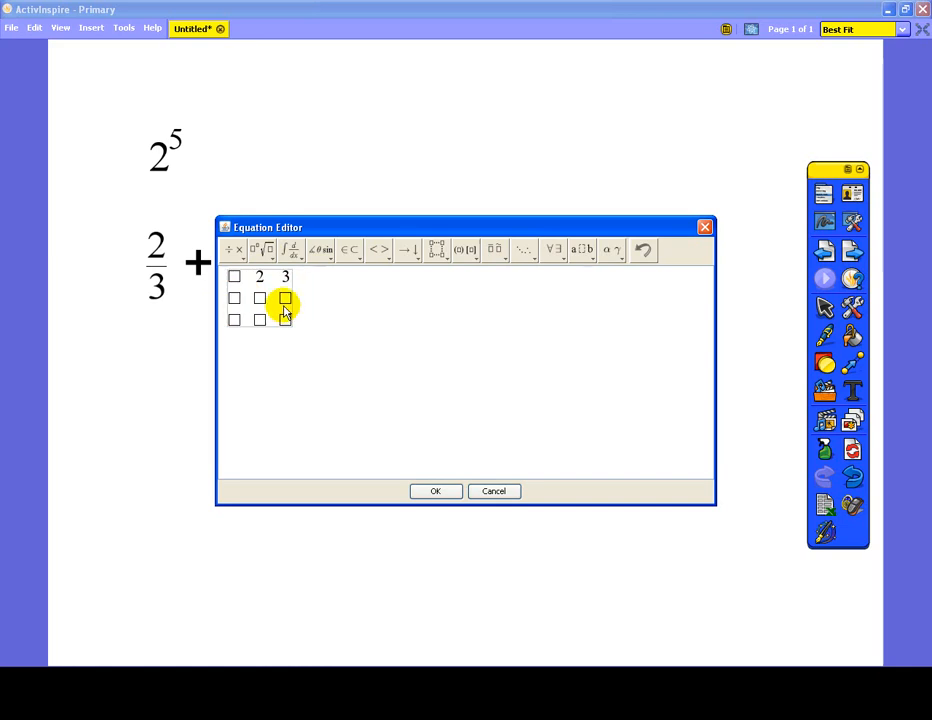
pyautogui.write('+')
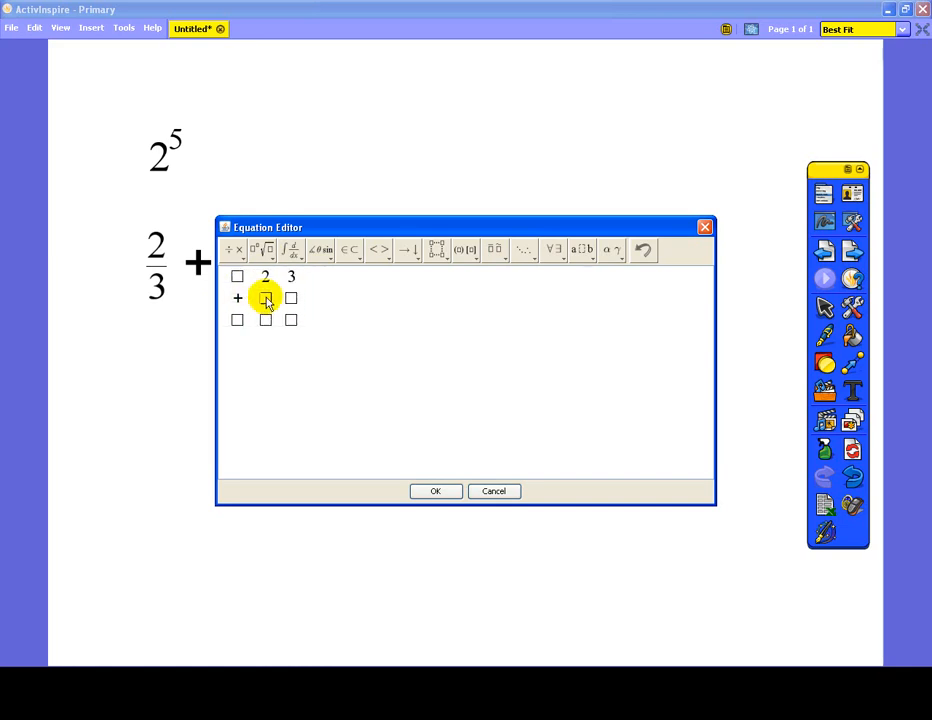
pyautogui.click(266, 298)
pyautogui.write('4')
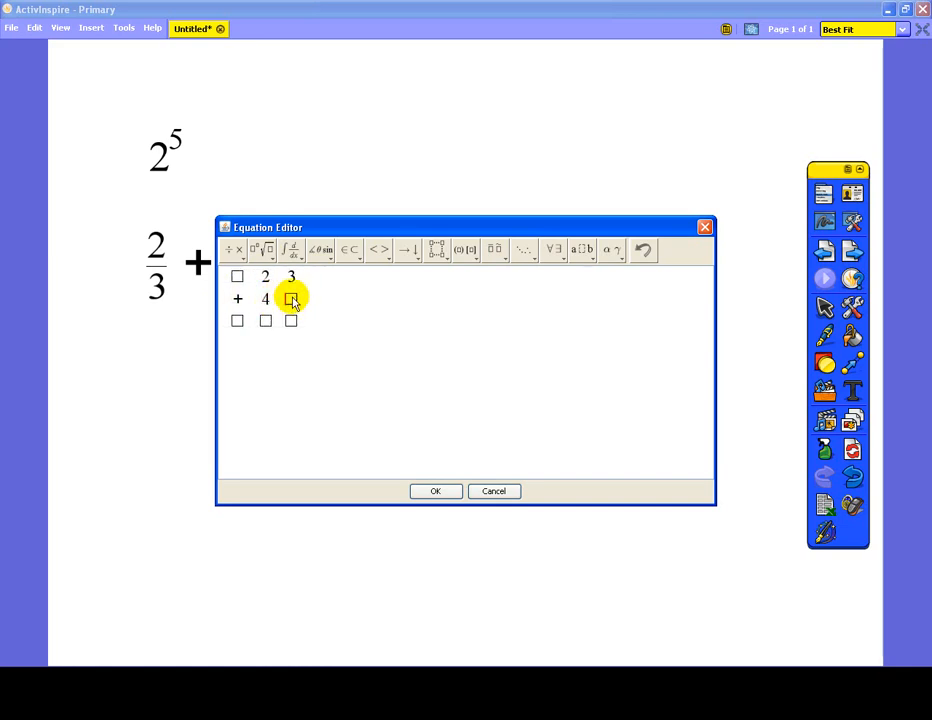
pyautogui.click(291, 300)
pyautogui.write('6')
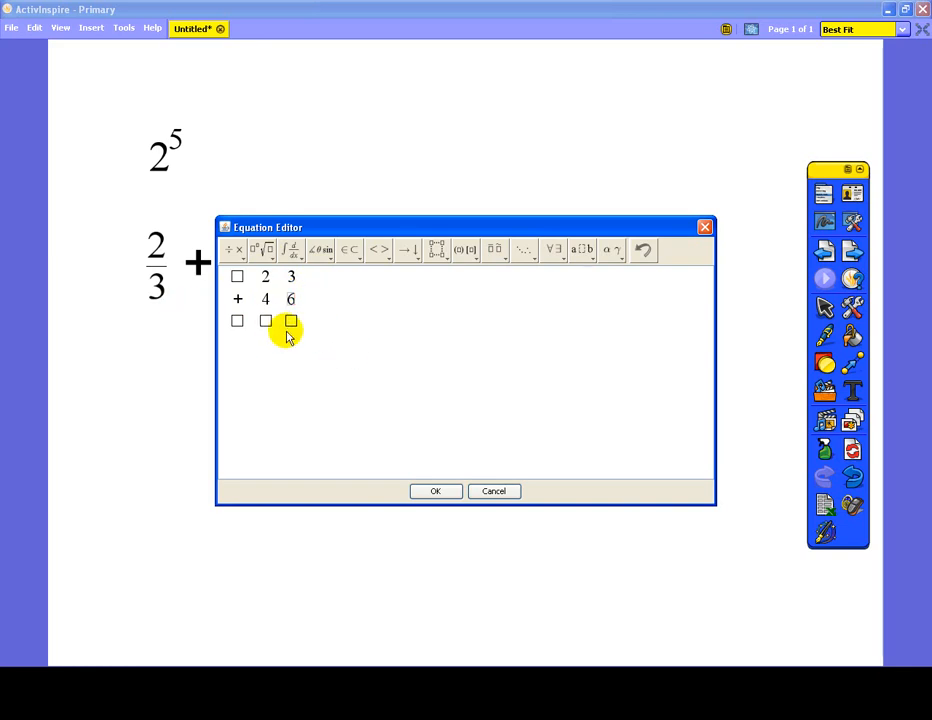
pyautogui.click(434, 490)
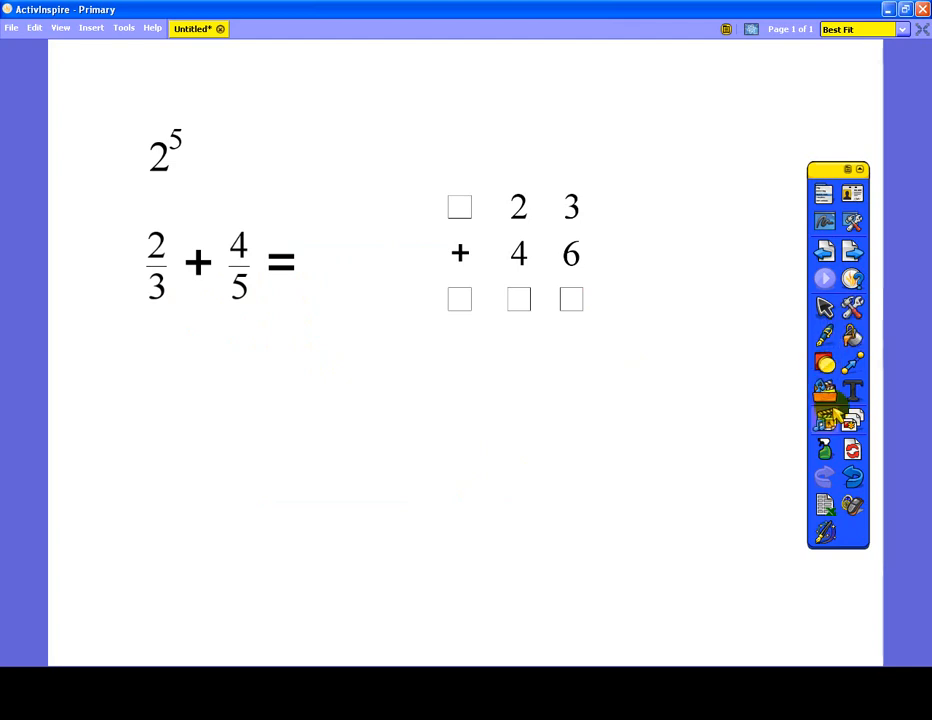
# - Draw a horizontal black line between the + 4 6 row and the empty answer boxes of the column addition
pyautogui.click(824, 363)
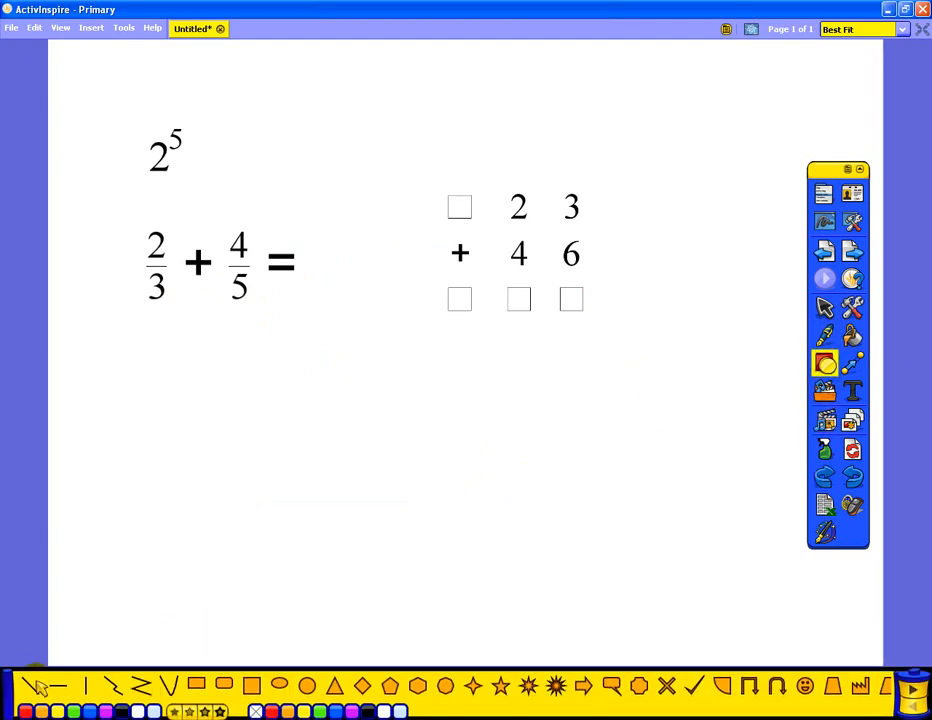
pyautogui.moveTo(439, 275)
pyautogui.mouseDown()
pyautogui.moveTo(524, 285)
pyautogui.moveTo(608, 280)
pyautogui.mouseUp()
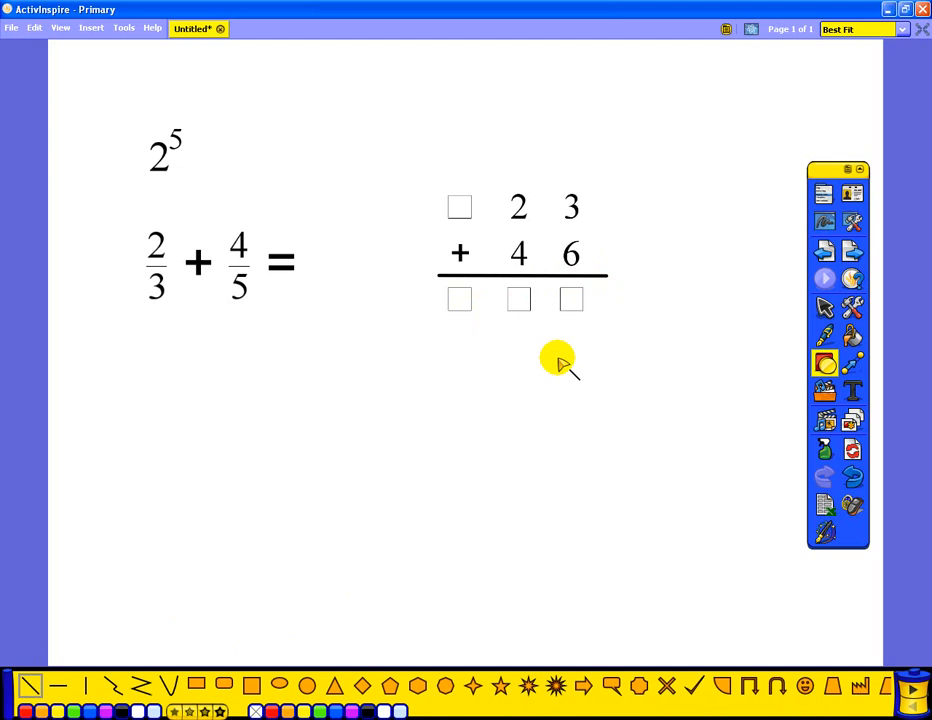
# - Switch from the line shape to the Select tool and add a second, blank page to the flipchart
pyautogui.click(825, 308)
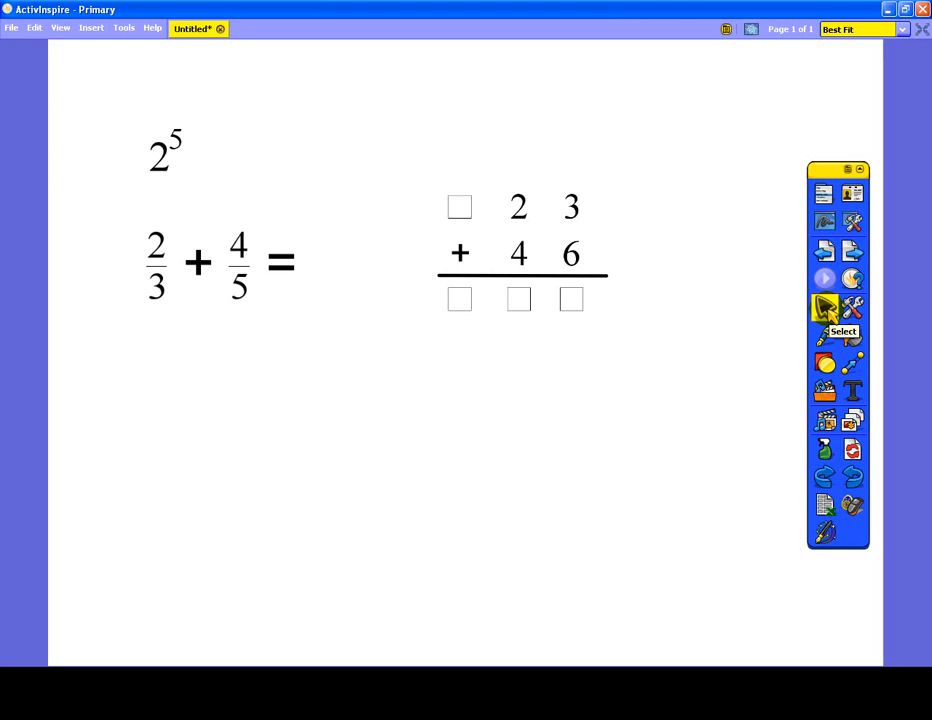
pyautogui.click(853, 251)
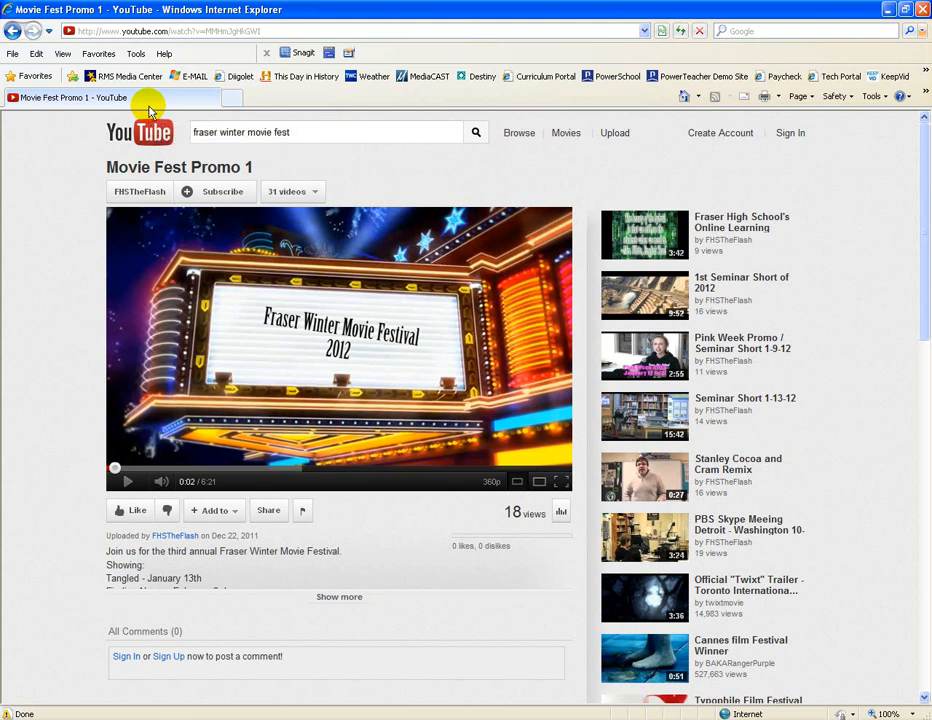
# - In the browser, show the iframe embed code for the YouTube video Movie Fest Promo 1 and copy it
pyautogui.click(268, 519)
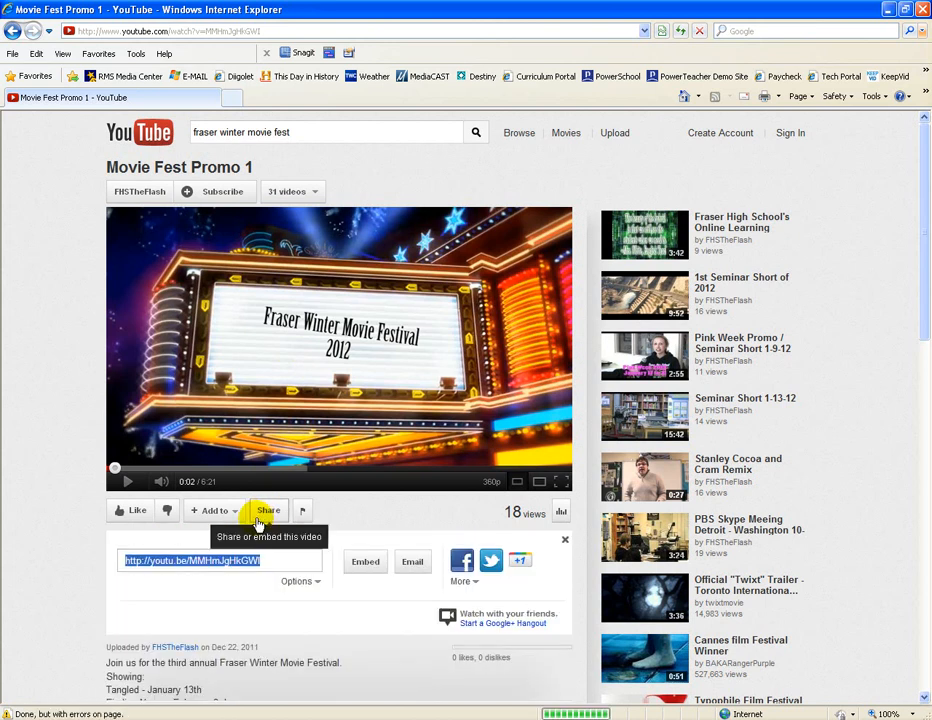
pyautogui.click(364, 563)
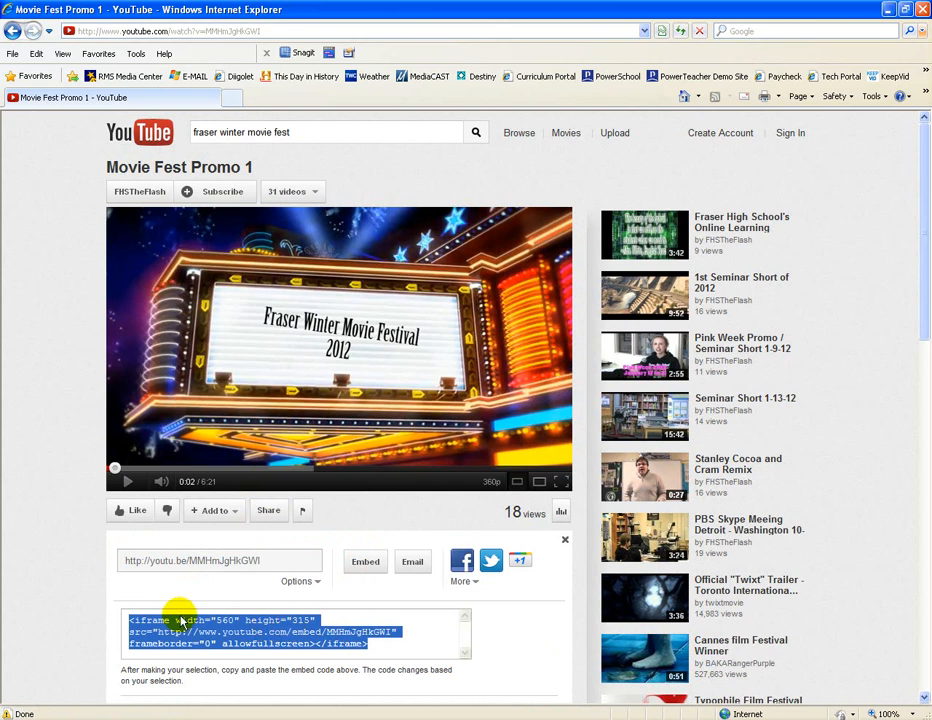
pyautogui.rightClick(253, 638)
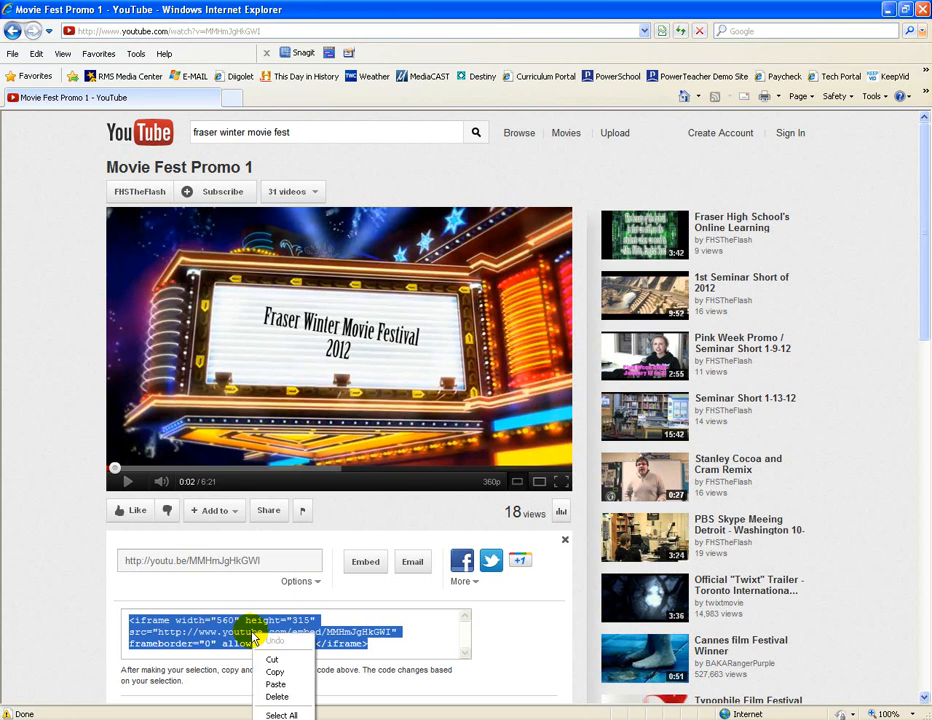
pyautogui.click(303, 670)
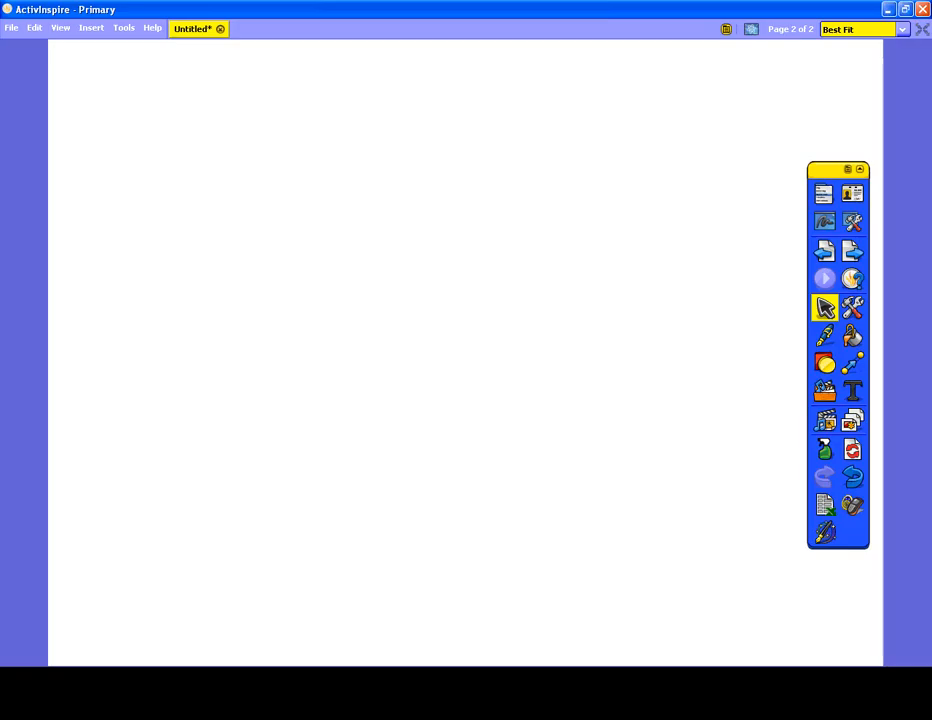
# - Back in ActivInspire, insert an embedded HTML link on page 2 using the copied iframe code of the video
pyautogui.click(92, 28)
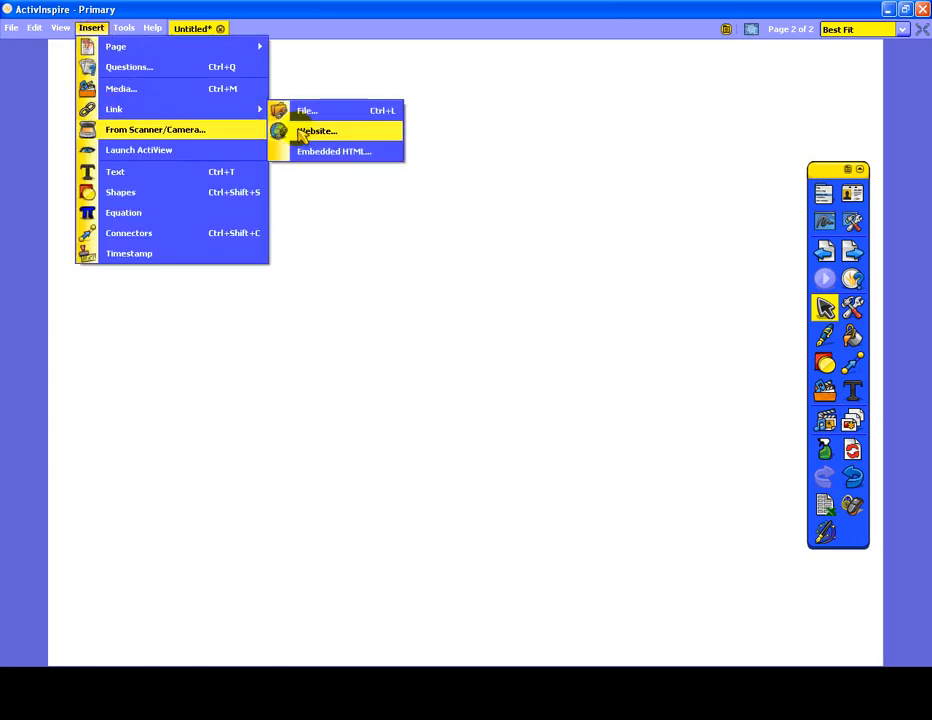
pyautogui.moveTo(245, 116)
pyautogui.click(318, 150)
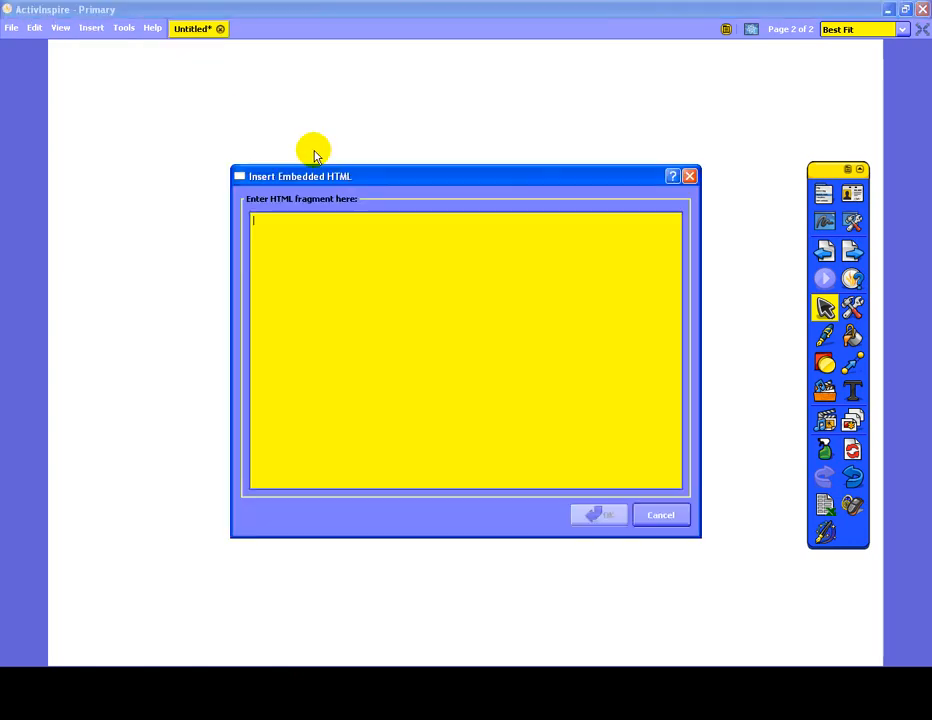
pyautogui.rightClick(315, 256)
pyautogui.click(358, 347)
pyautogui.click(598, 514)
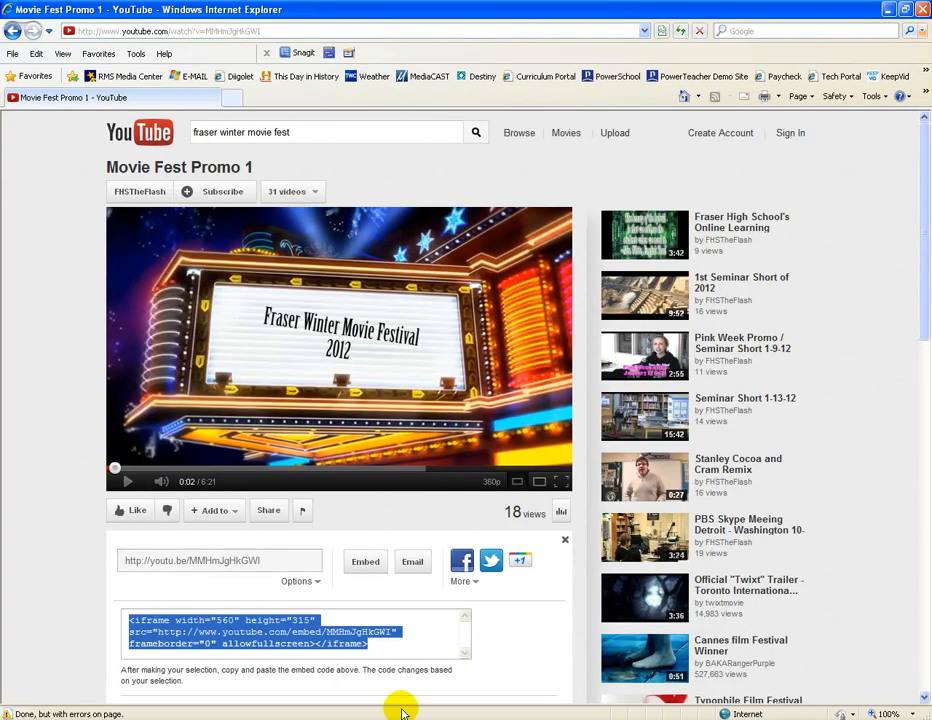
pyautogui.click(363, 564)
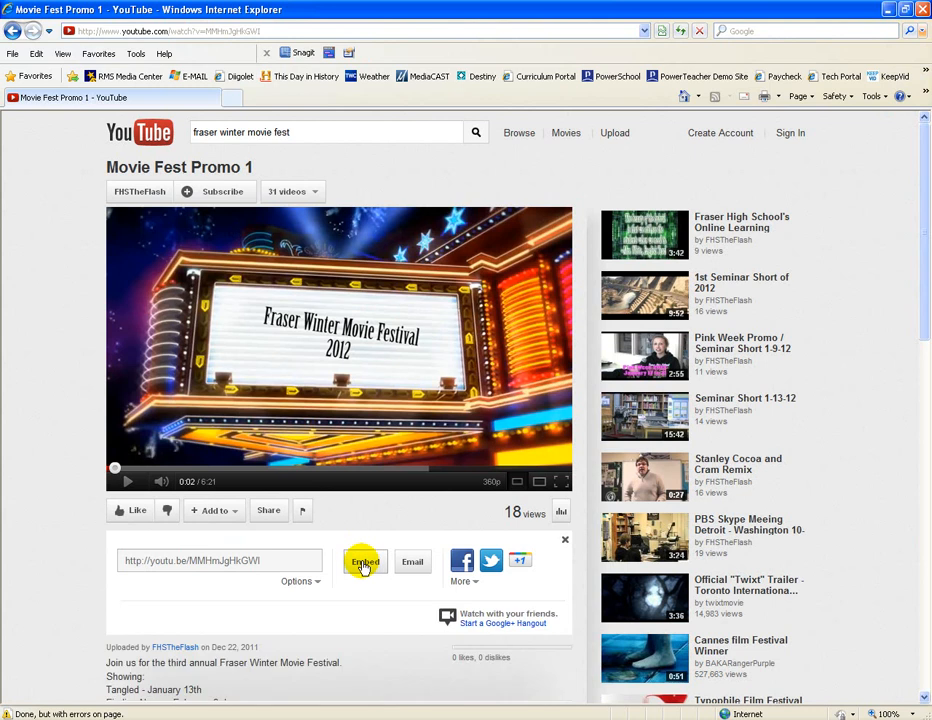
pyautogui.click(363, 564)
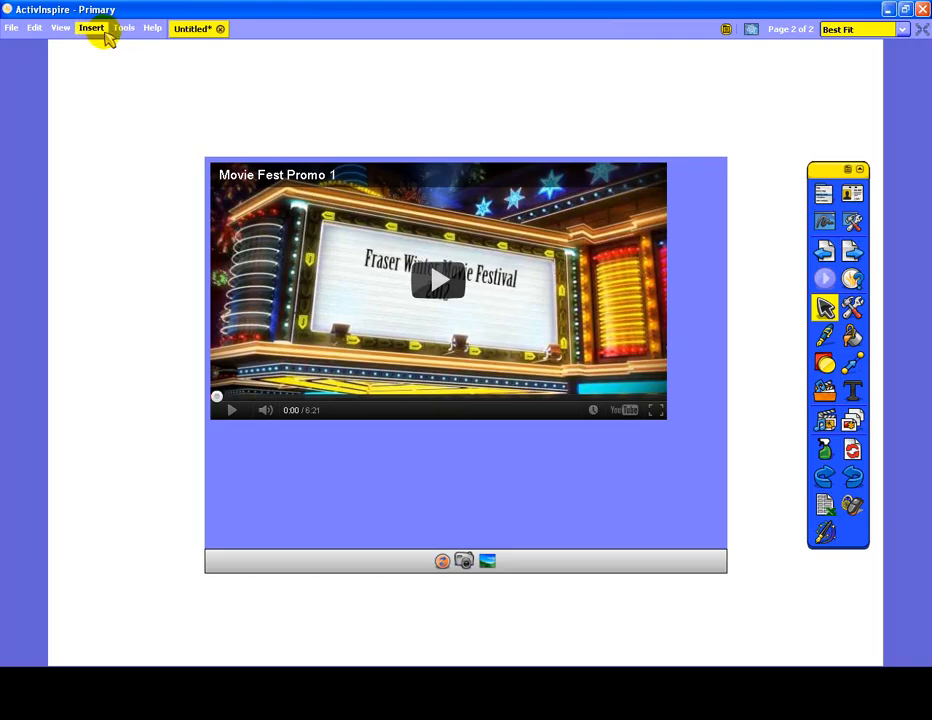
pyautogui.click(92, 28)
pyautogui.moveTo(120, 108)
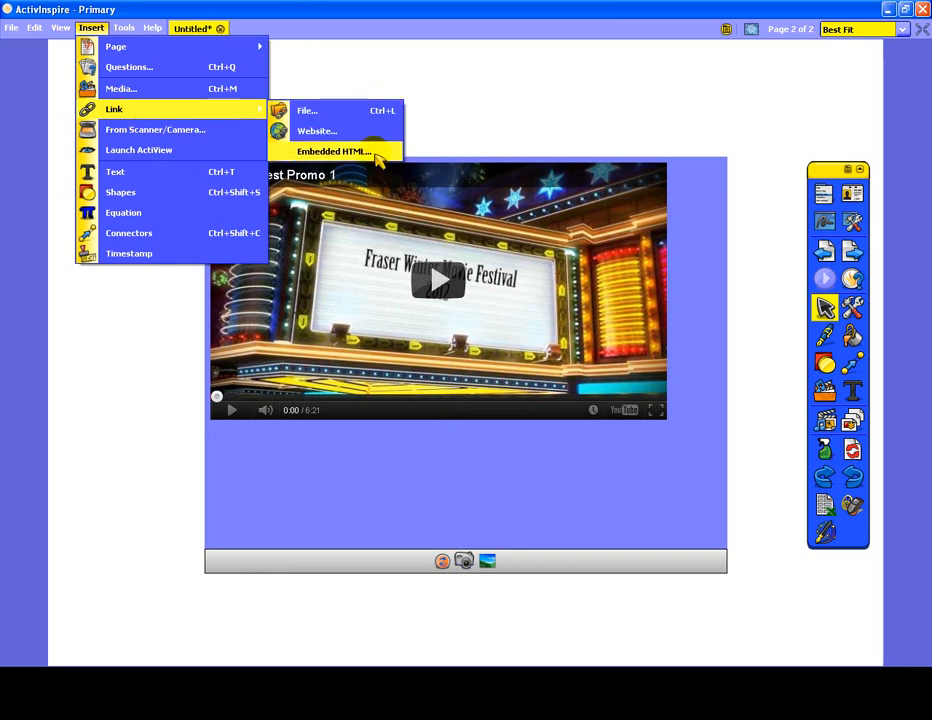